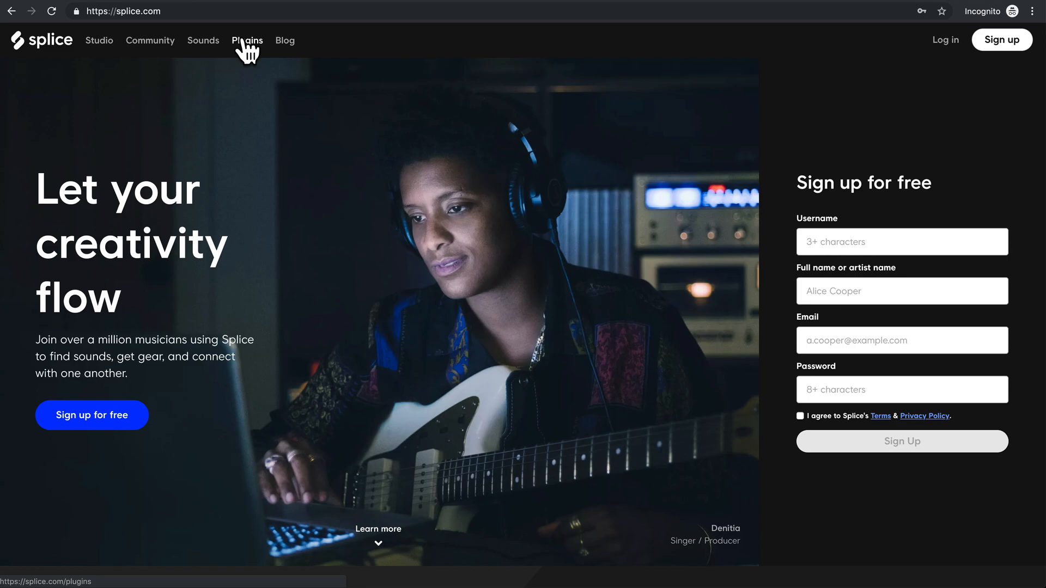
Search the Splice plugins catalogue for "studio one"
left_click(247, 43)
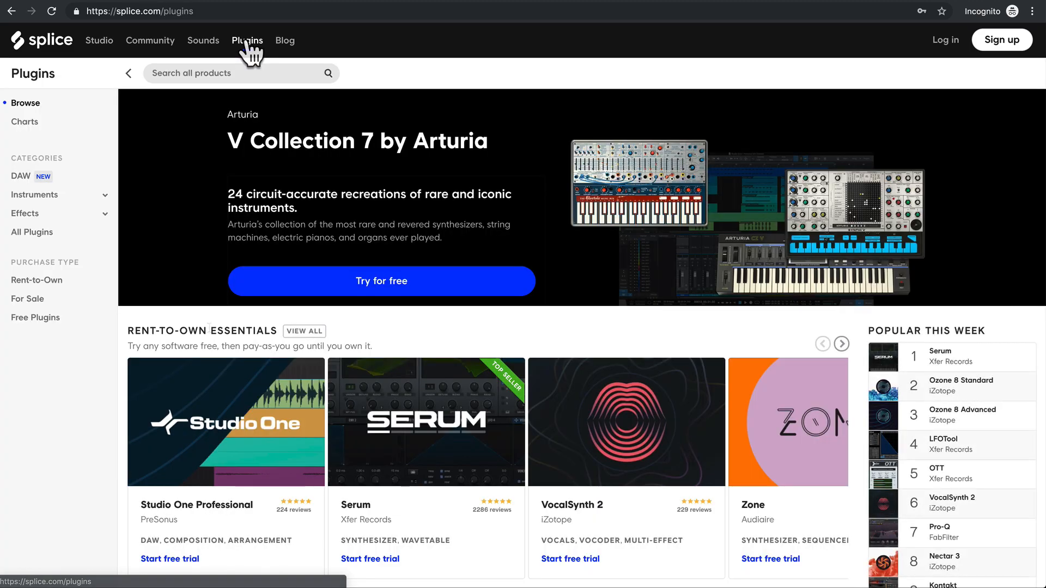
left_click(168, 72)
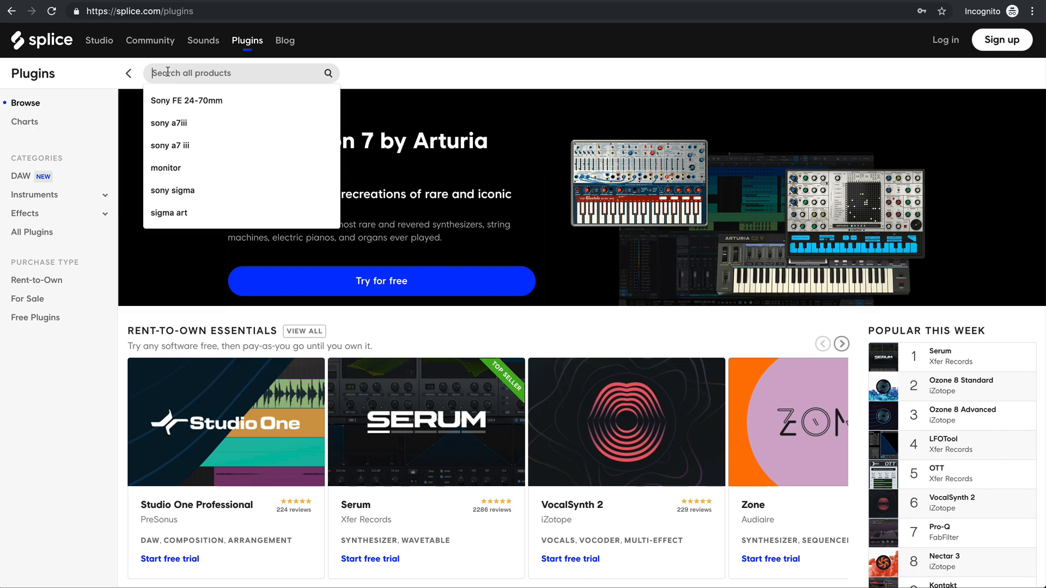
type("studio")
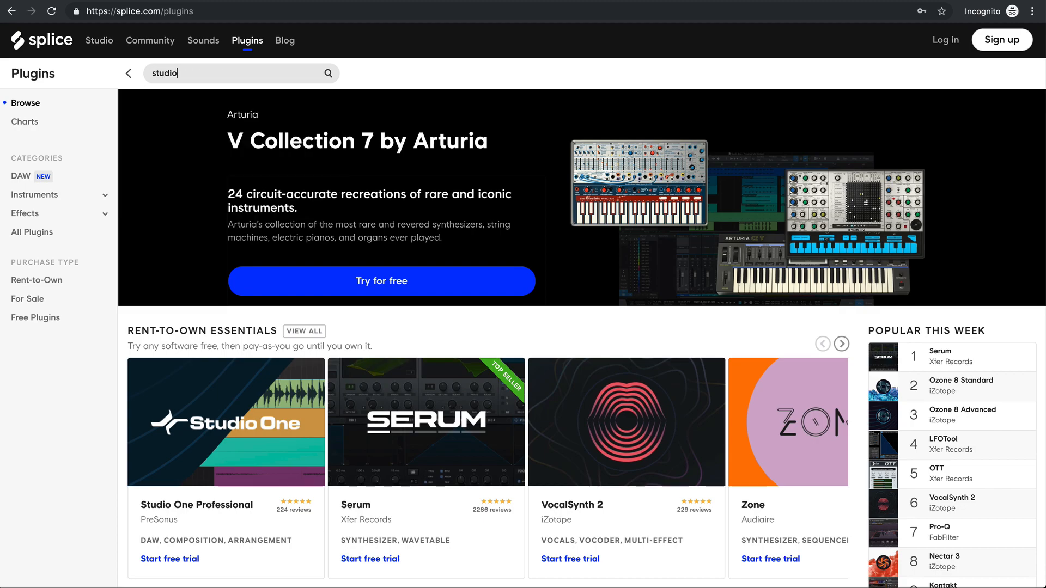
type(" one")
key("Return")
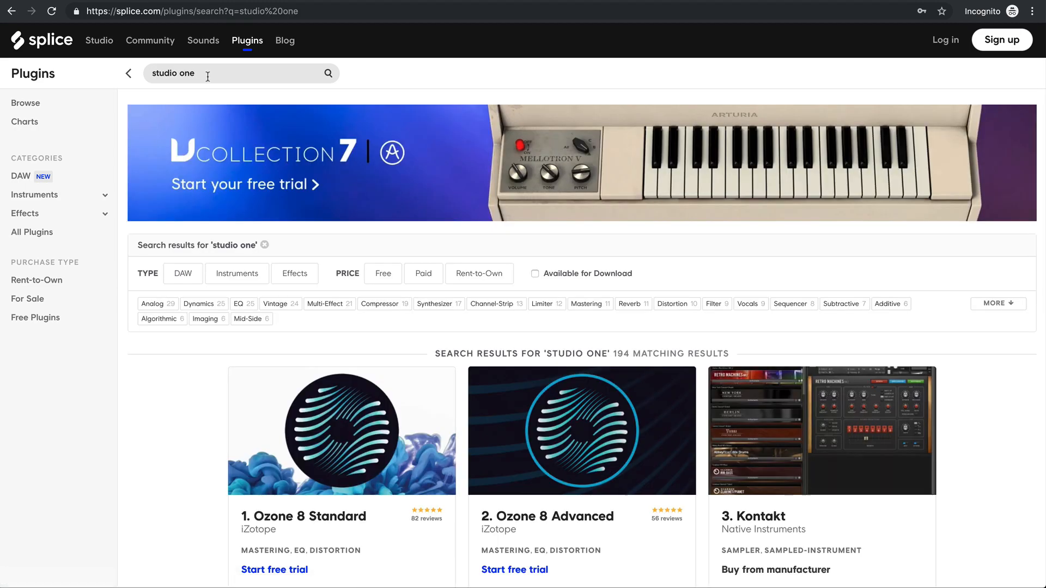
Open the Studio One Professional product page from the results and review its rent-to-own price and trial terms
scroll(187, 404, "down", 6)
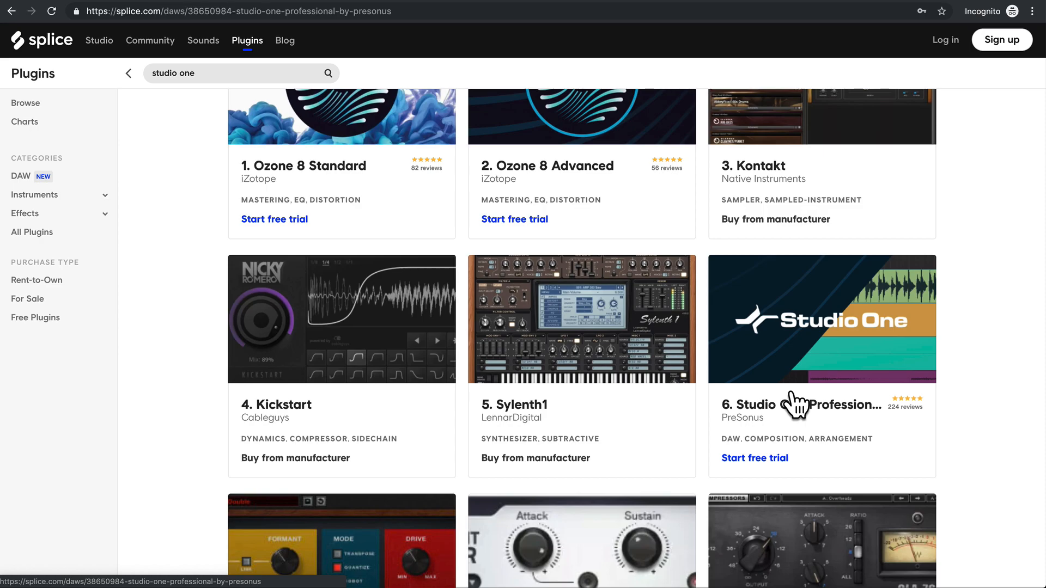
left_click(794, 404)
left_click_drag(760, 418, 698, 419)
scroll(693, 417, "down", 1)
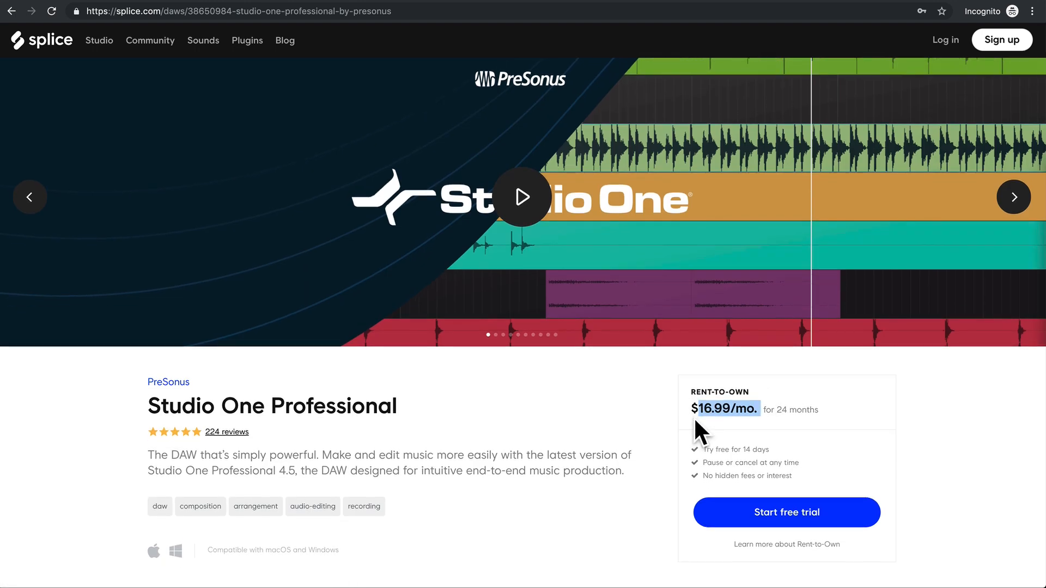
left_click(694, 420)
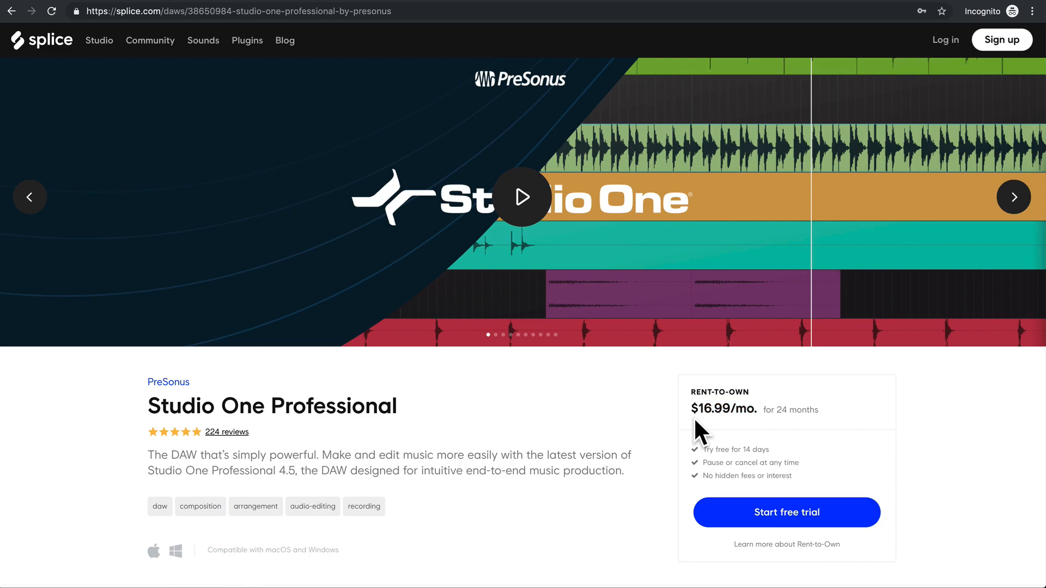
scroll(695, 420, "down", 2)
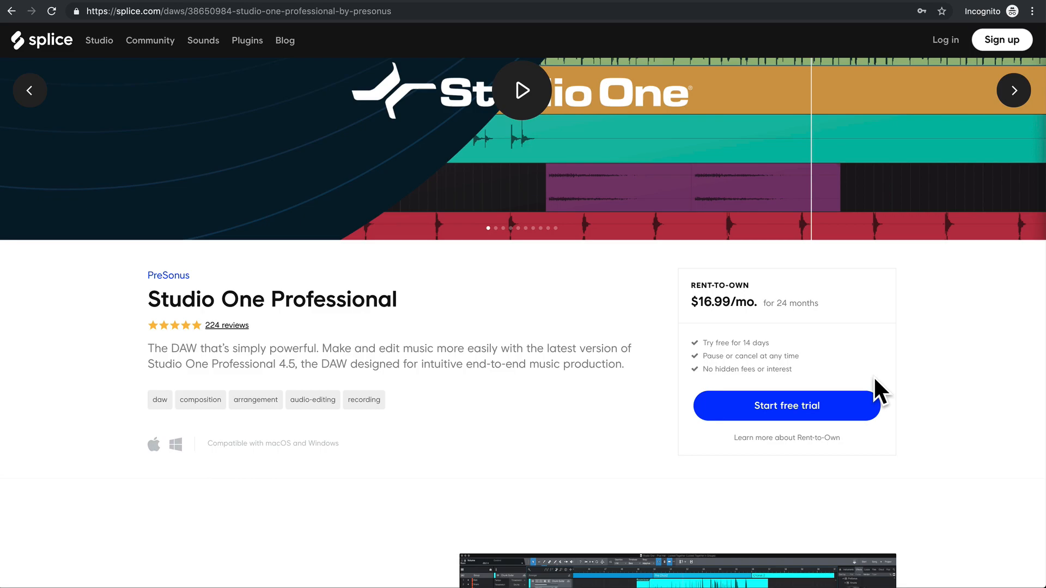
scroll(874, 379, "down", 2)
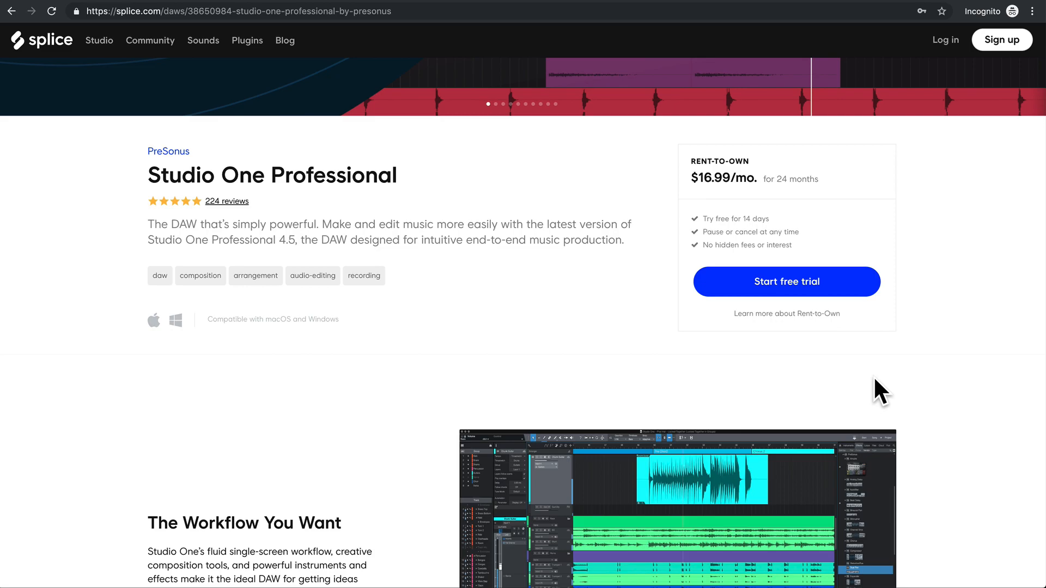
Start the free trial of Studio One Professional with PayPal as the payment method
left_click(711, 279)
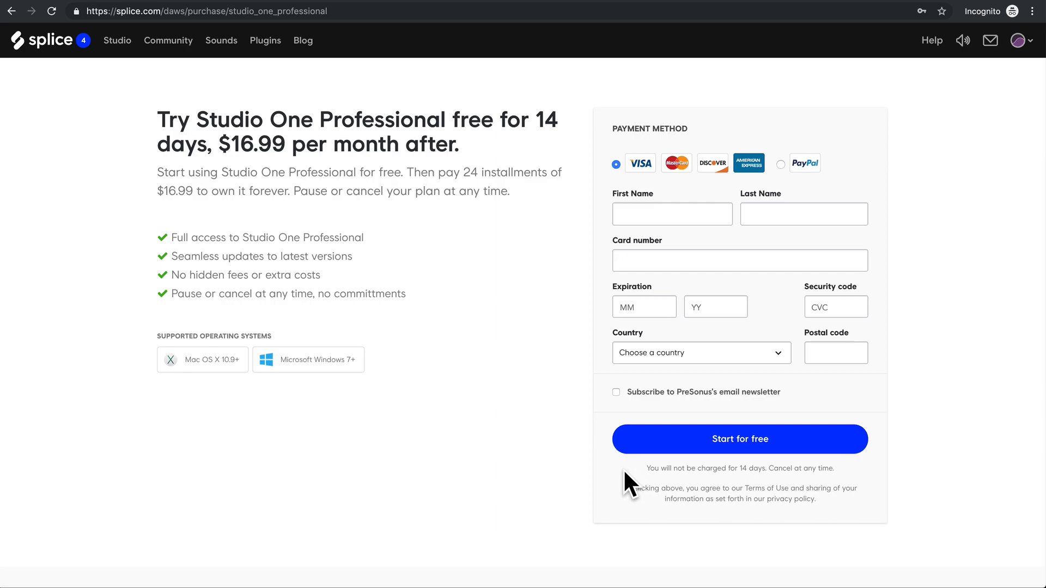
left_click_drag(289, 191, 527, 188)
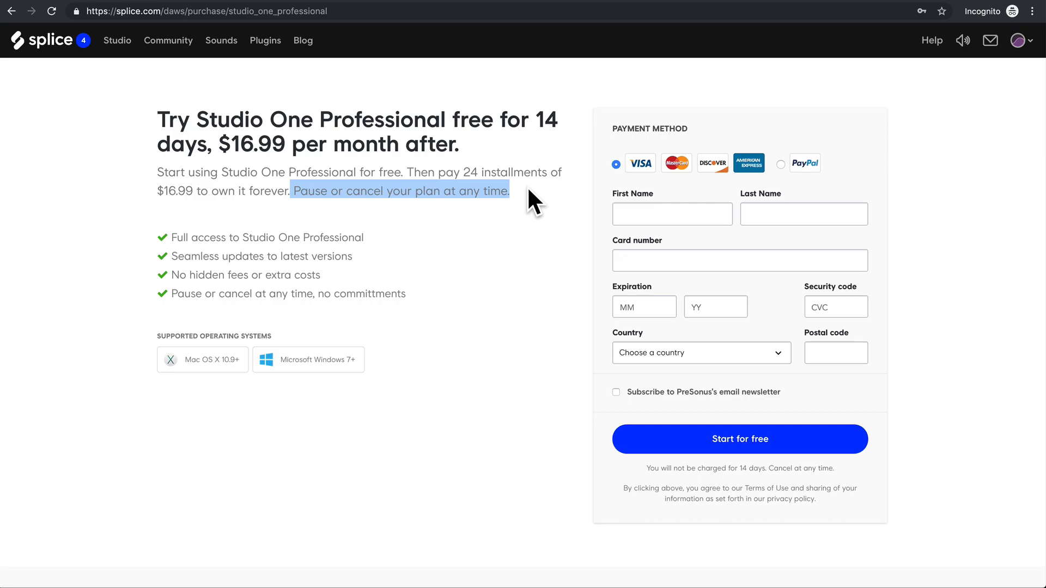
left_click(780, 164)
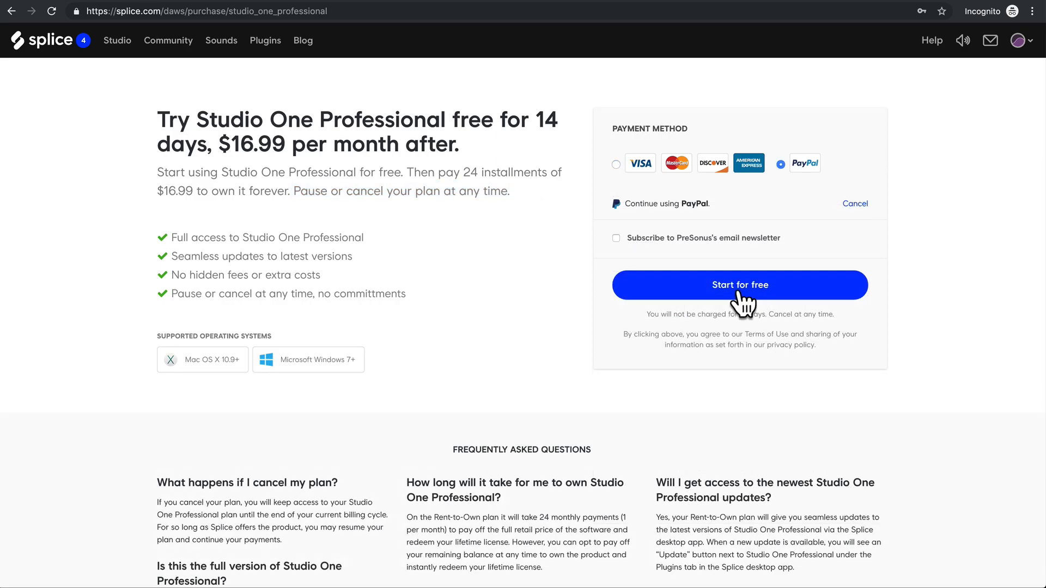
left_click(740, 297)
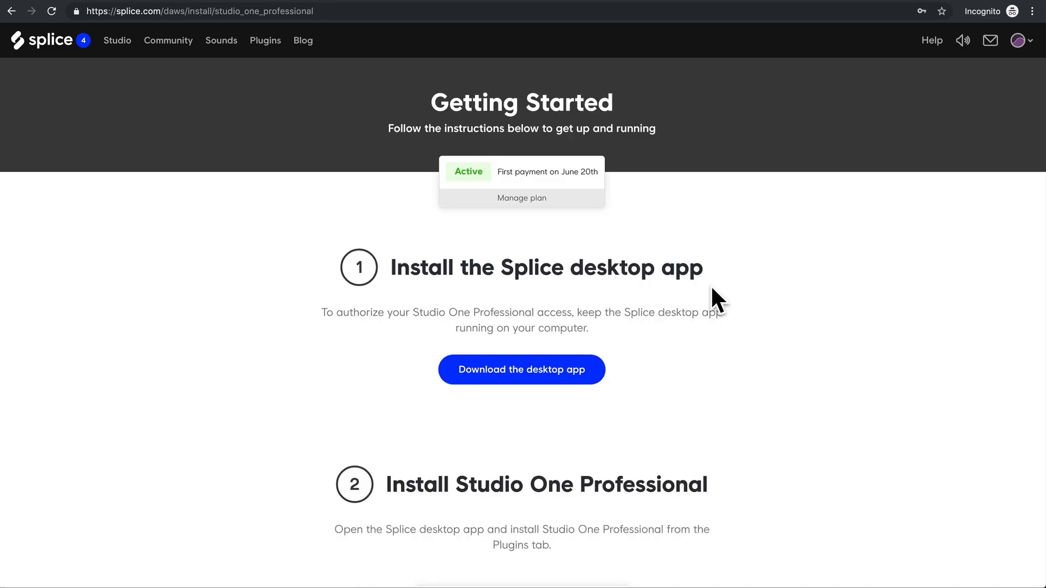
Read the three getting-started instructions for installing the Splice app and for installing and starting Studio One Professional
left_click_drag(389, 269, 716, 267)
scroll(599, 381, "down", 2)
scroll(599, 387, "down", 1)
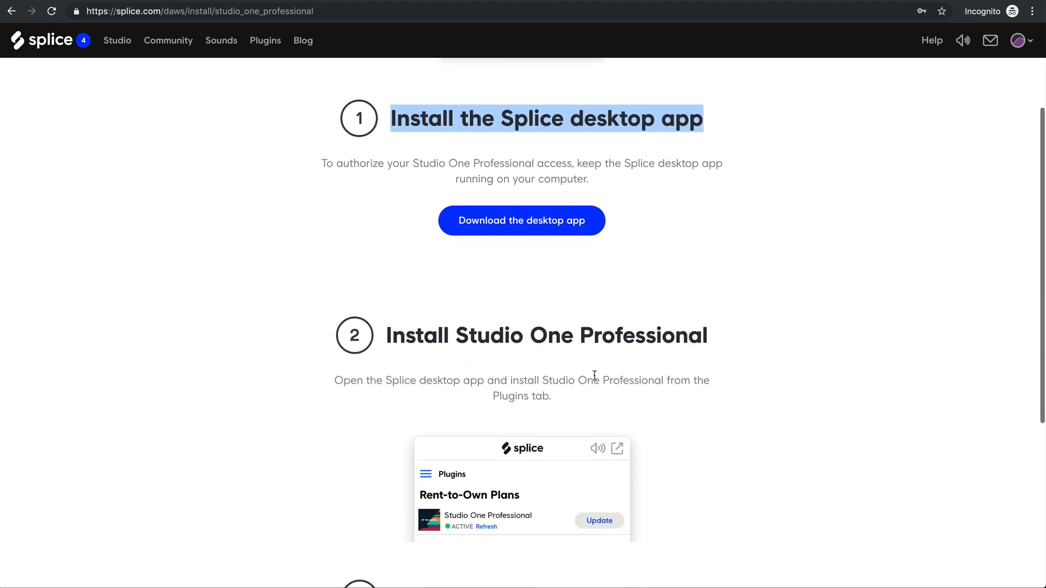
left_click_drag(382, 339, 718, 332)
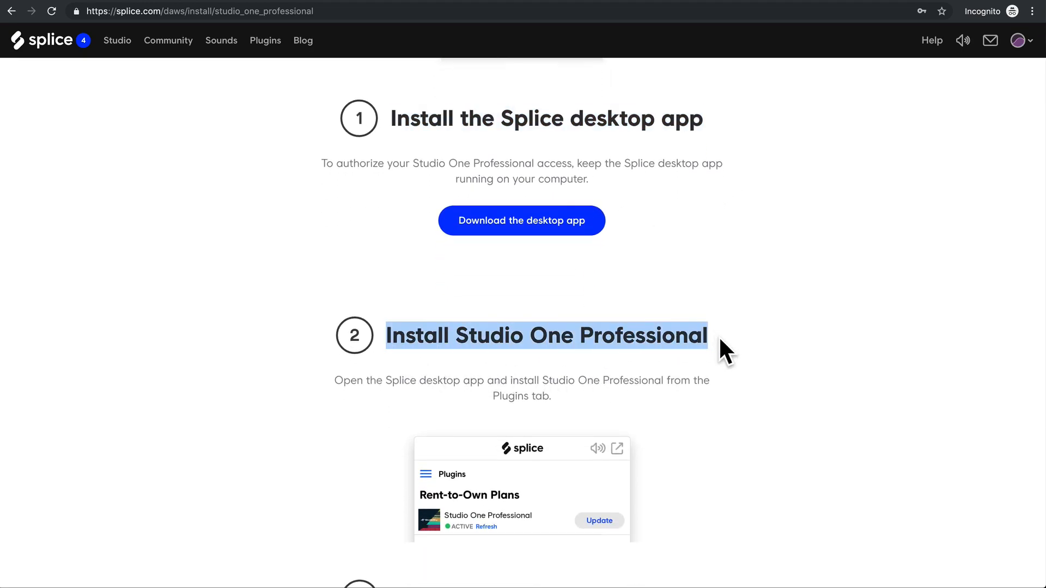
scroll(712, 390, "down", 4)
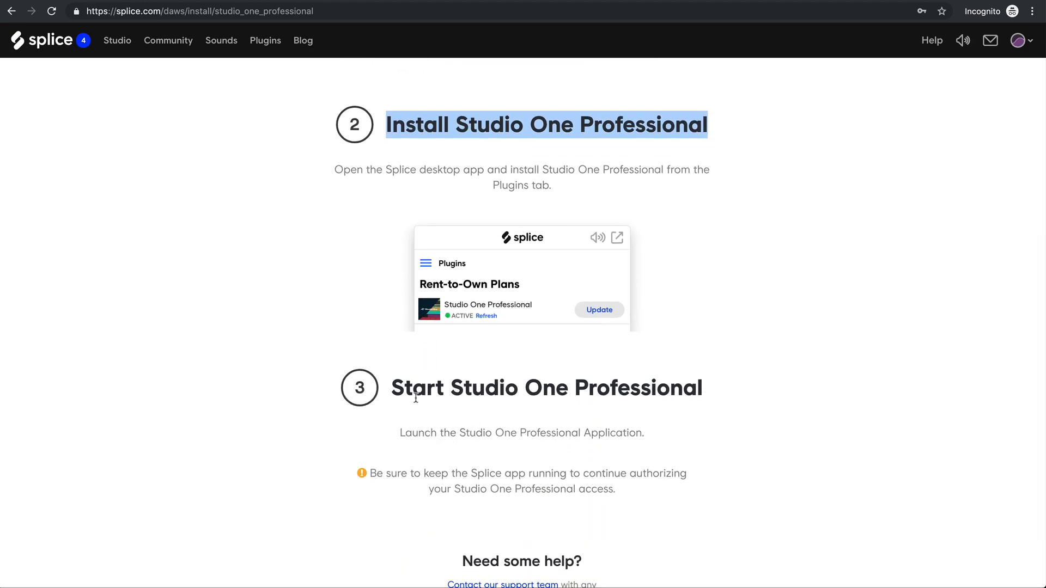
left_click_drag(391, 387, 723, 384)
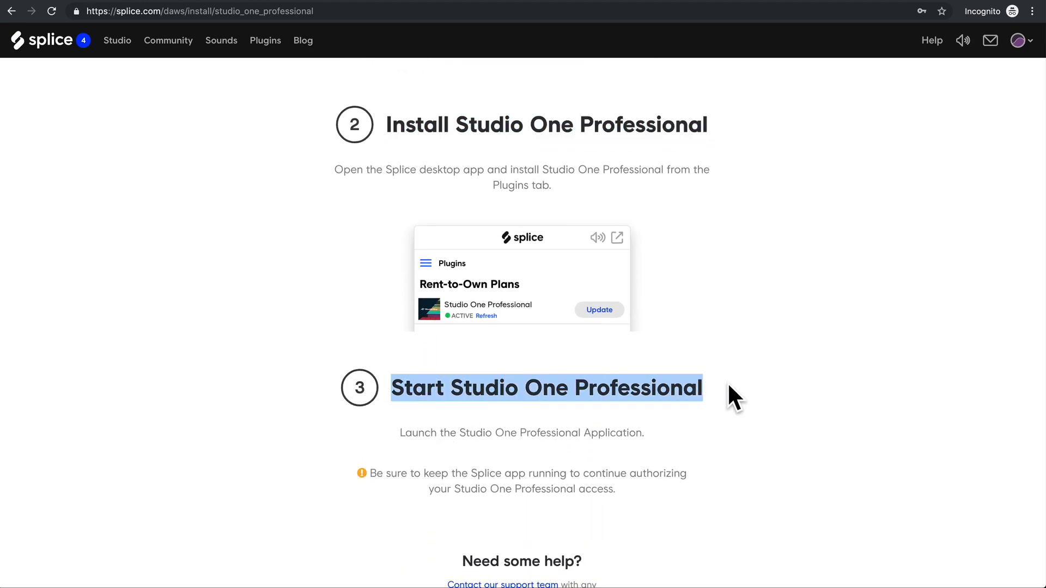
scroll(727, 381, "up", 6)
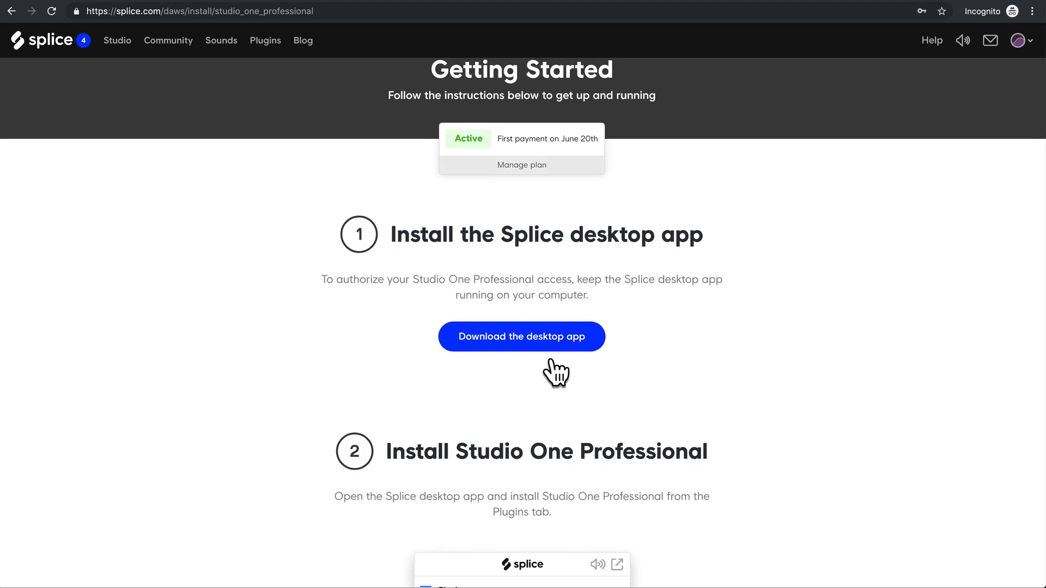
Download the Splice desktop app and run the Splice Installer, approving the prompt to open it
left_click(531, 340)
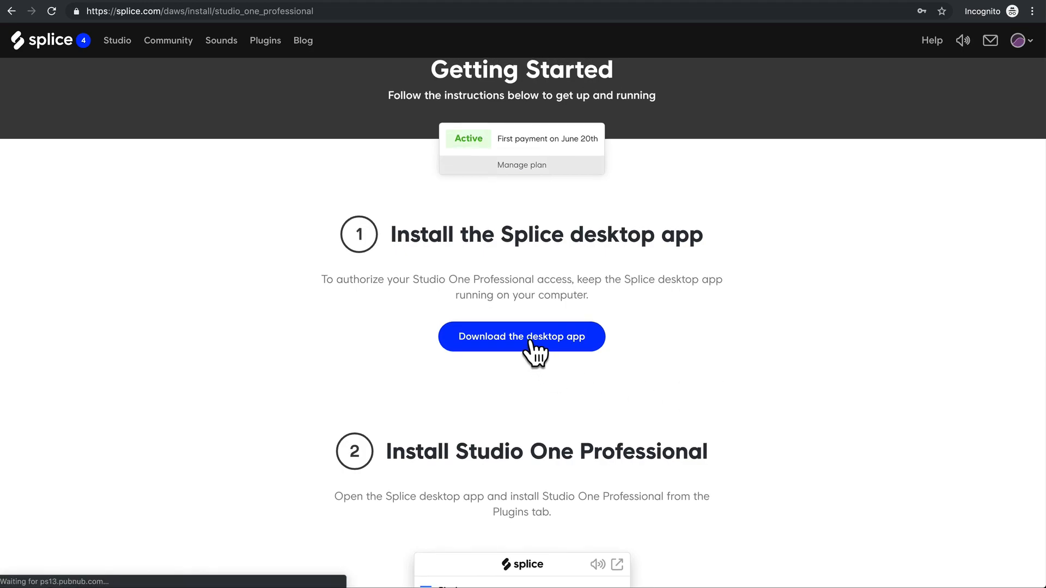
left_click(61, 573)
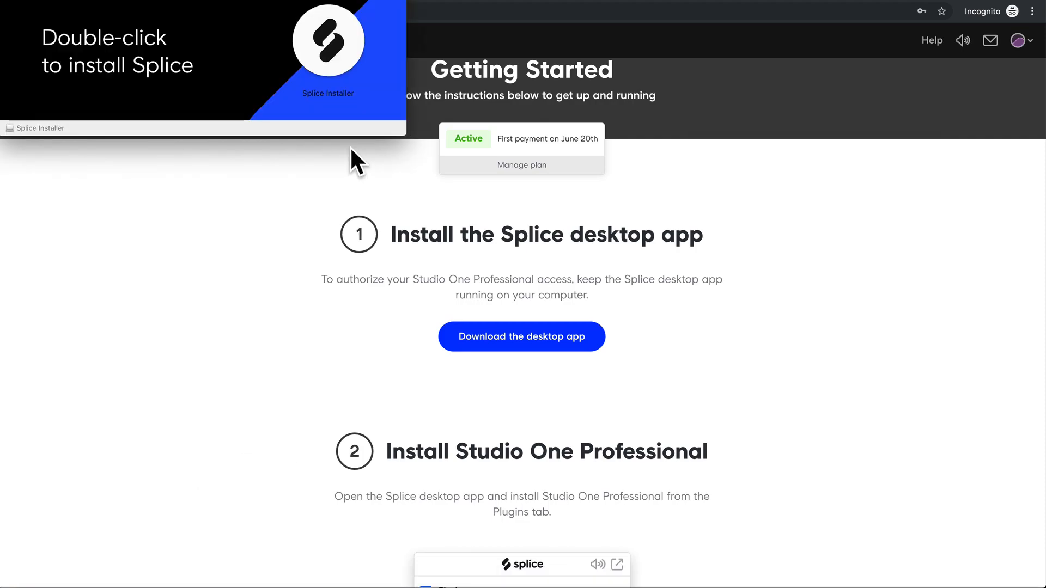
double_click(326, 36)
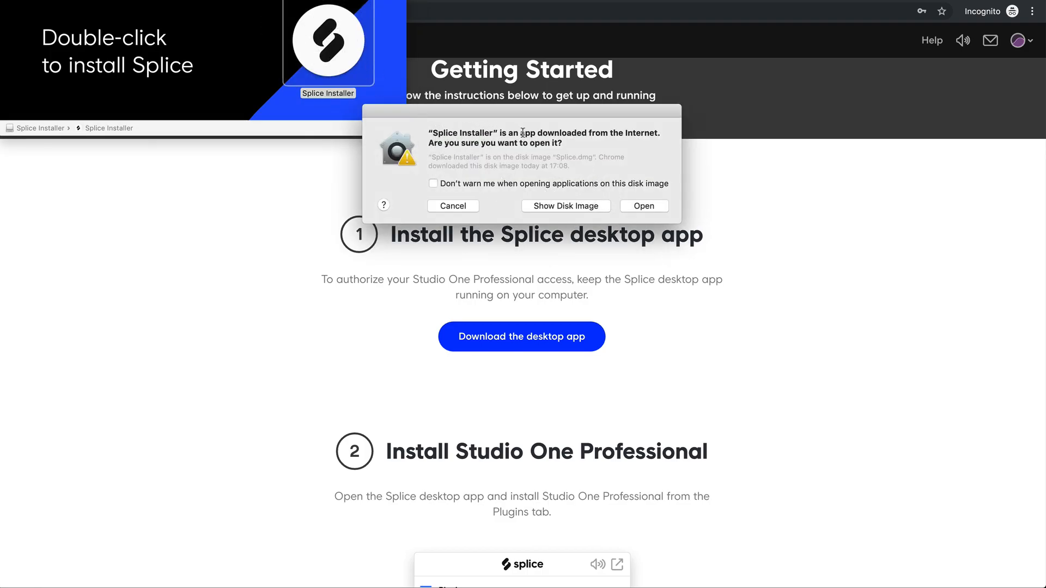
left_click(646, 205)
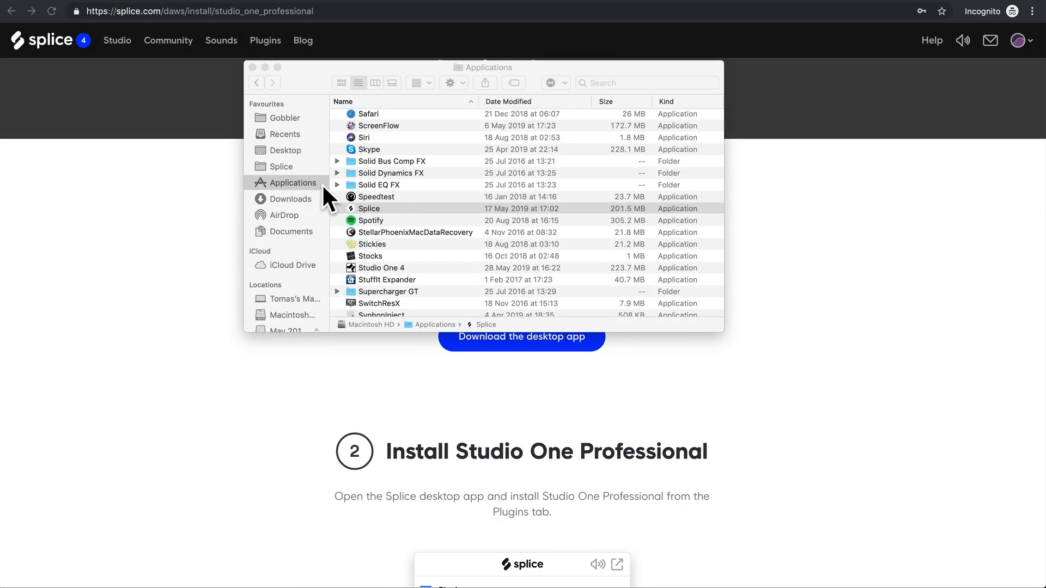
Launch Splice from the Applications folder, reinstall Studio One Professional from its tool plans, and close the Splice window
double_click(370, 206)
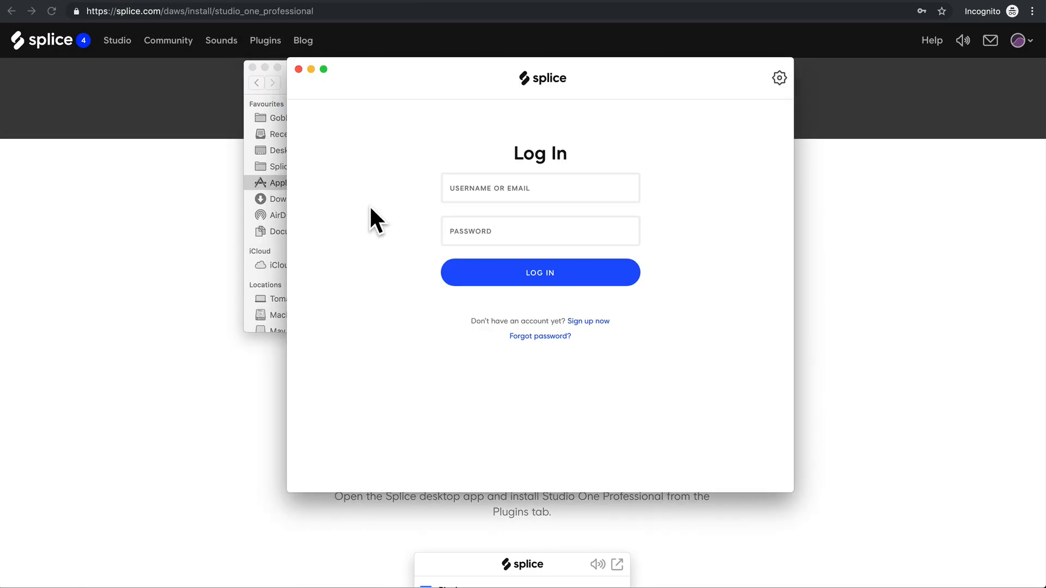
left_click(251, 66)
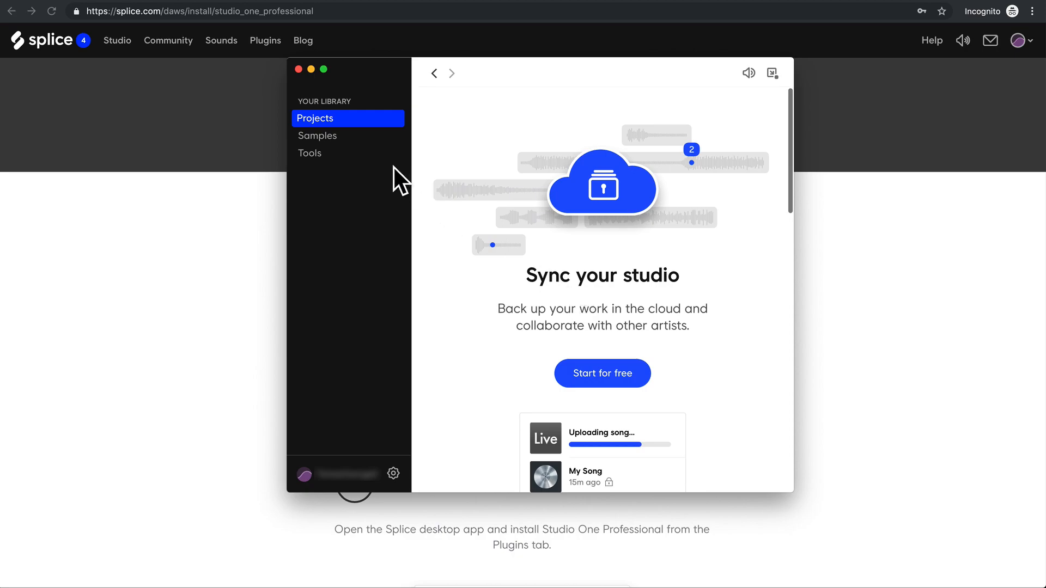
left_click(312, 155)
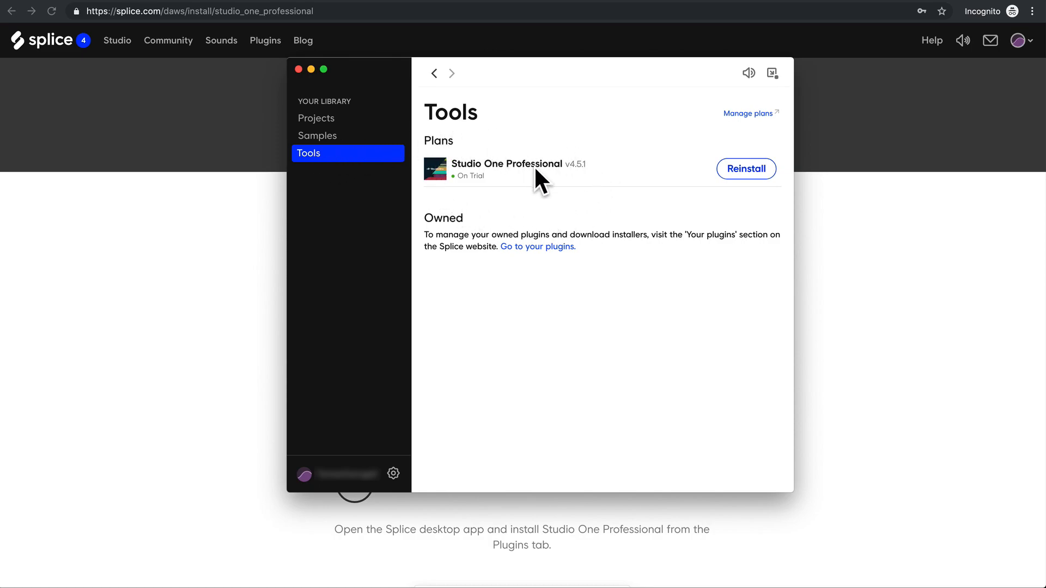
left_click(746, 169)
left_click(299, 68)
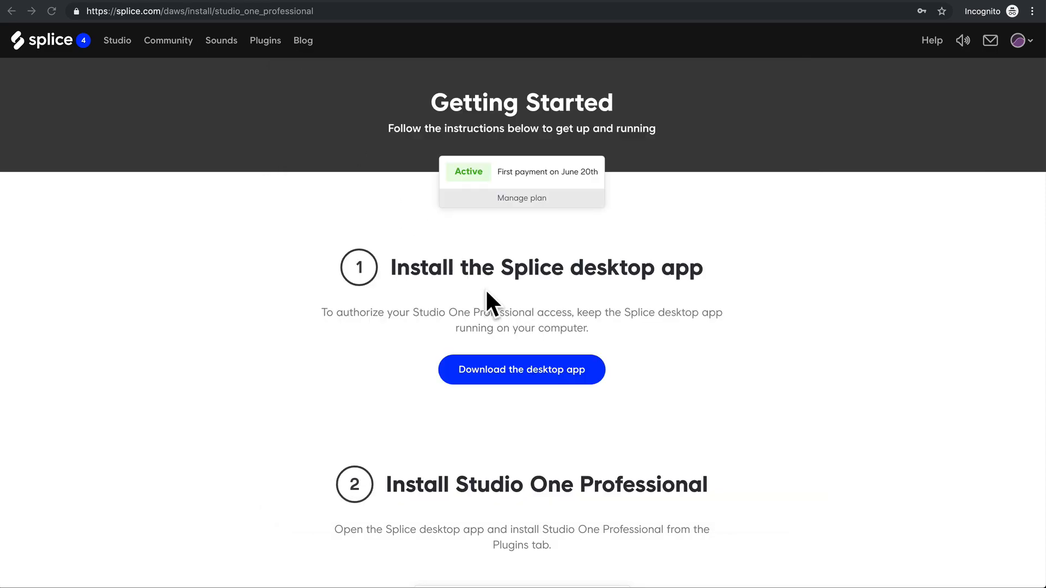
Launch Studio One 4 from the Applications folder, accept its license agreement and activate it with the prefilled Splice product key
scroll(677, 385, "down", 8)
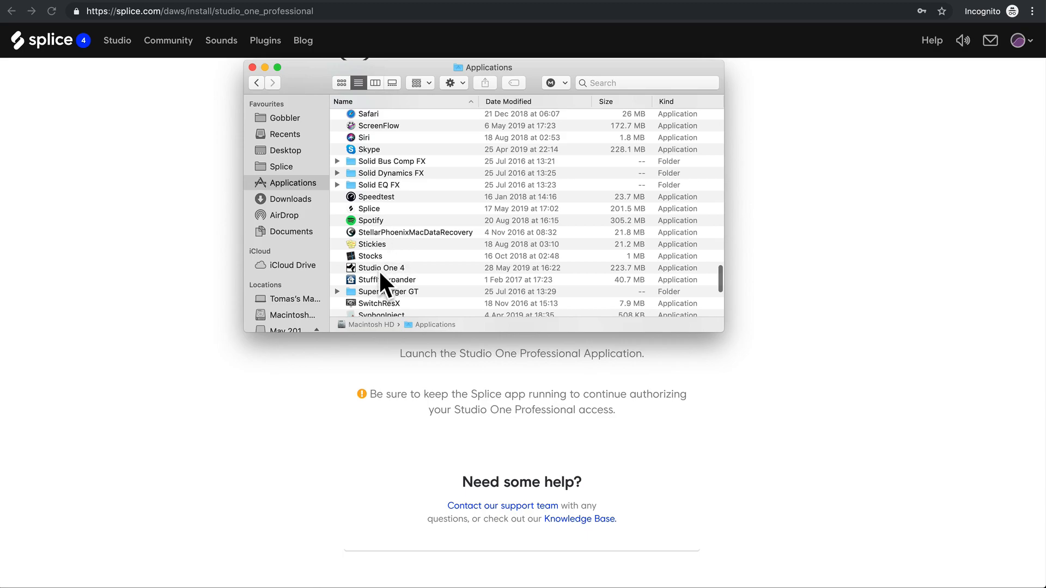
double_click(378, 270)
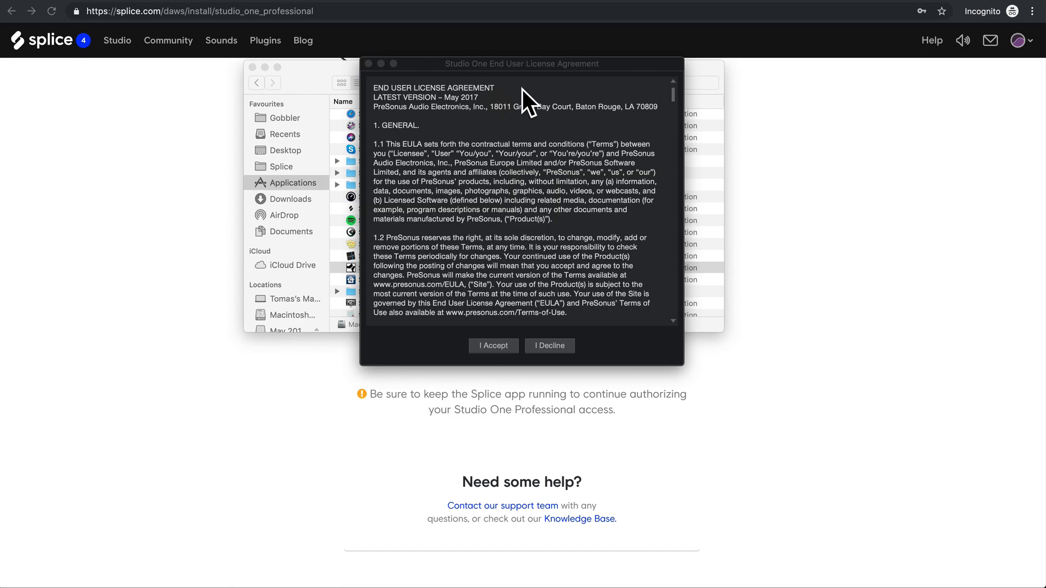
left_click(494, 345)
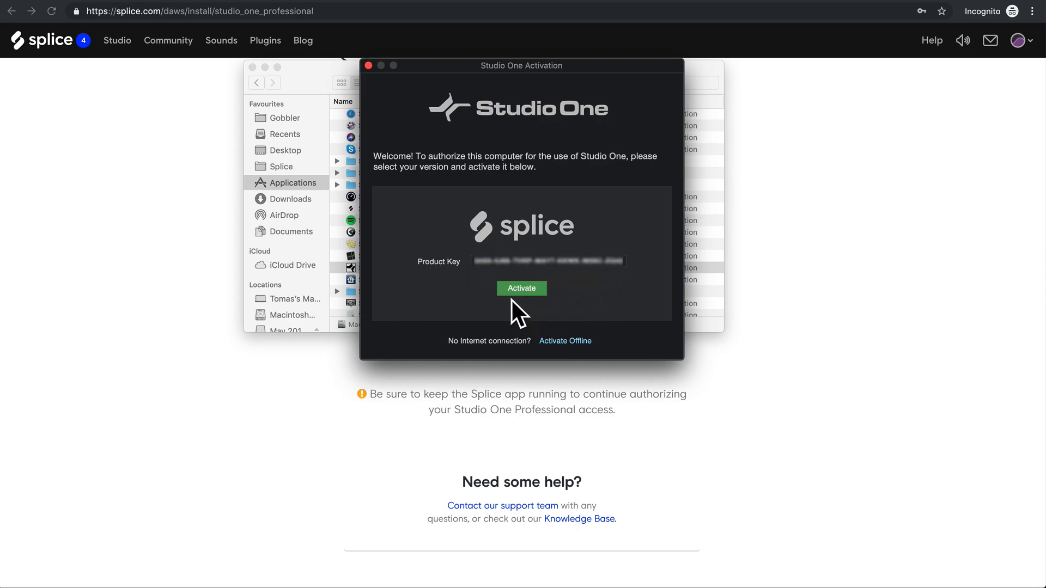
left_click(523, 288)
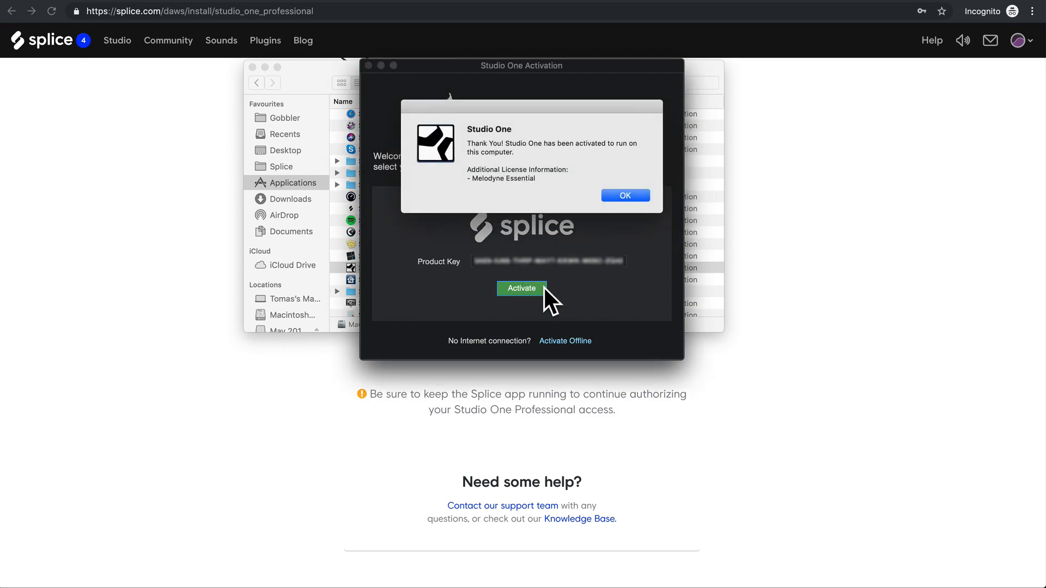
left_click(626, 195)
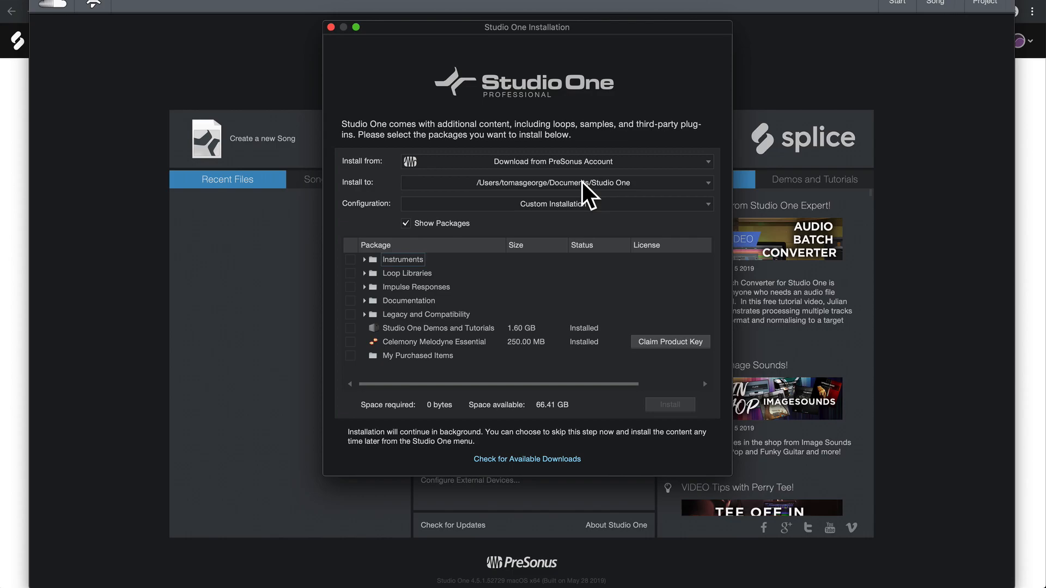
Set the additional content configuration to Full Installation in the Studio One Installation window
left_click(550, 205)
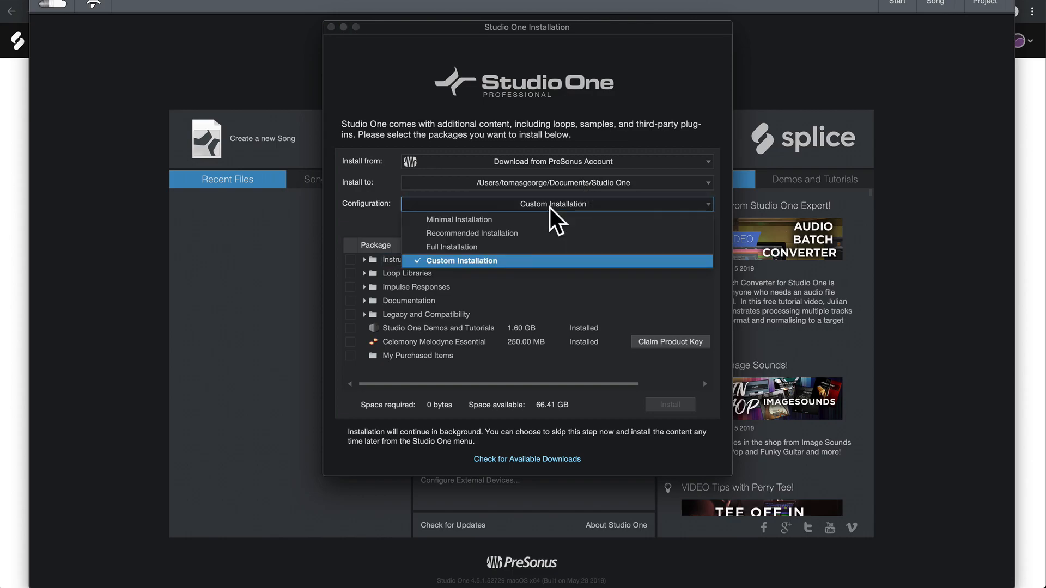
left_click(463, 247)
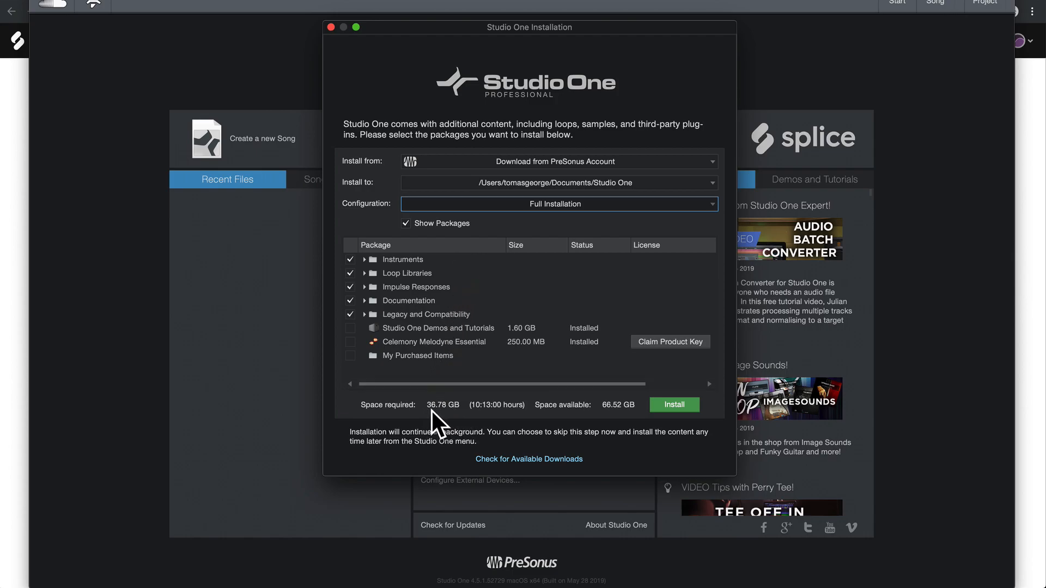
Switch the configuration to Custom Installation and deselect Instruments, Impulse Responses, Documentation, and Legacy and Compatibility, keeping Loop Libraries
left_click(553, 205)
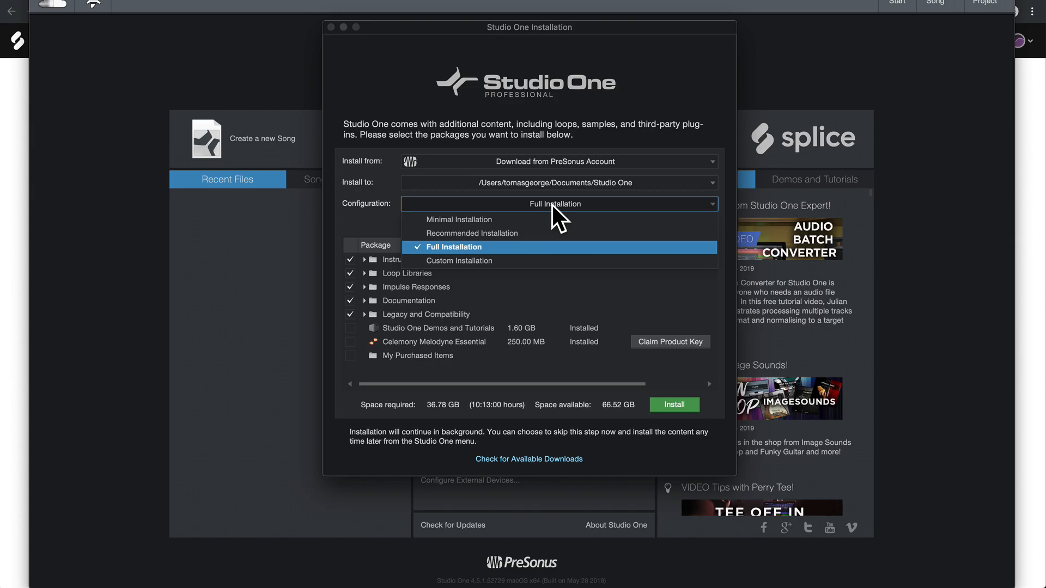
left_click(452, 260)
left_click(350, 259)
left_click(350, 286)
left_click(350, 301)
left_click(350, 314)
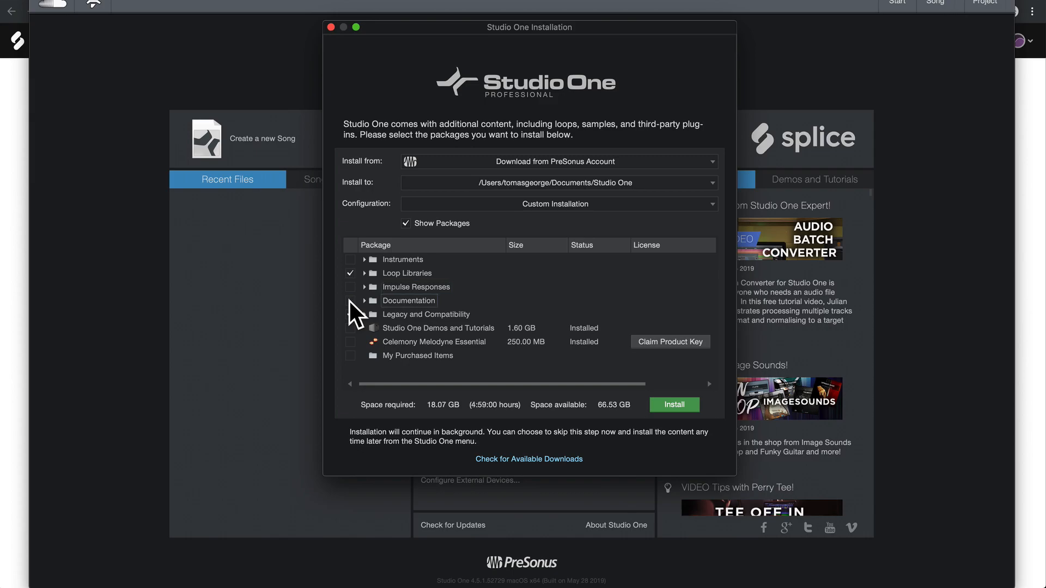
Try the Minimal Installation configuration for the additional content, and settle on Recommended Installation instead
left_click(542, 205)
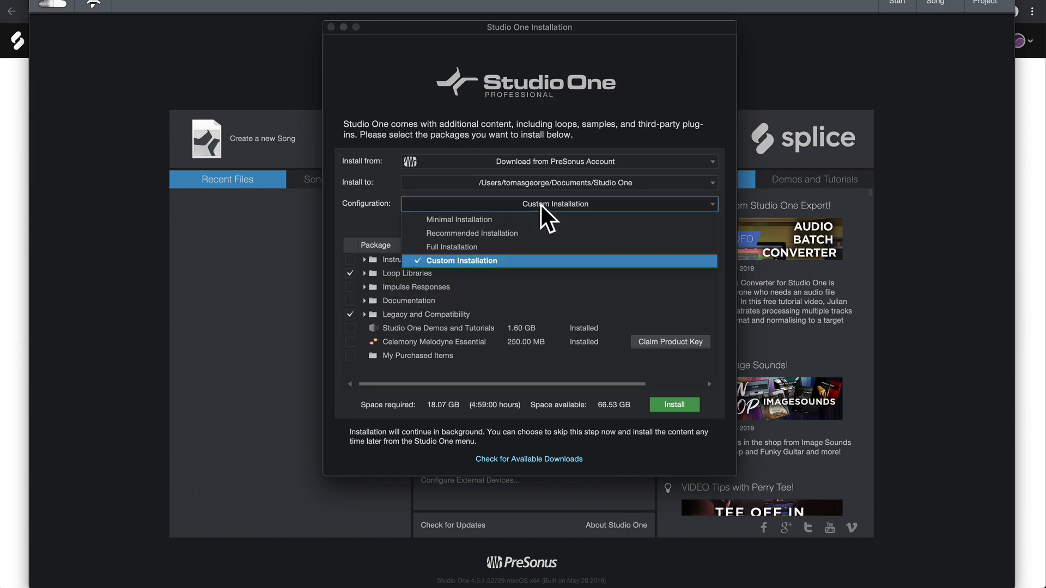
left_click(476, 220)
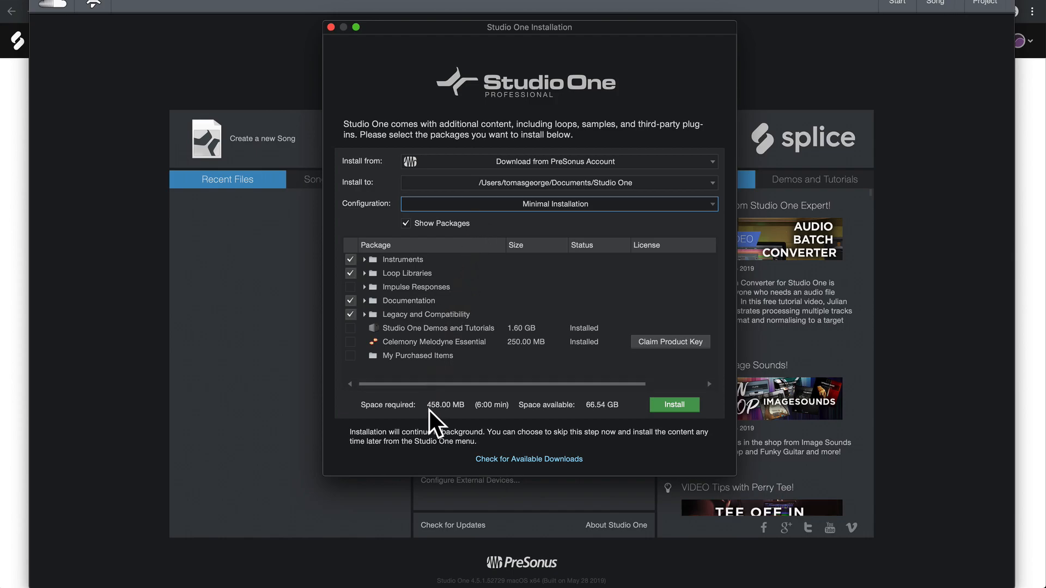
left_click(521, 205)
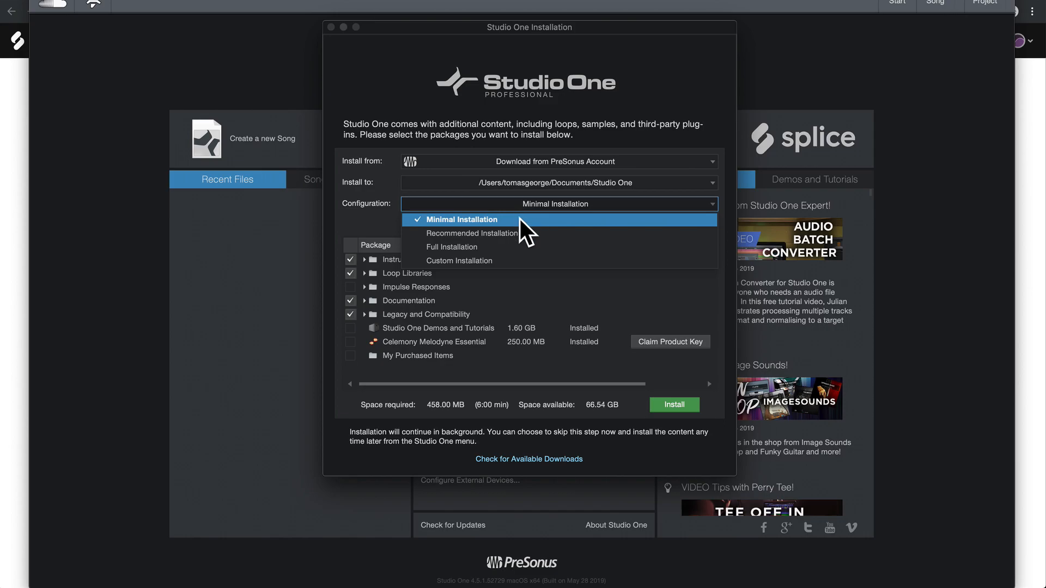
left_click(517, 232)
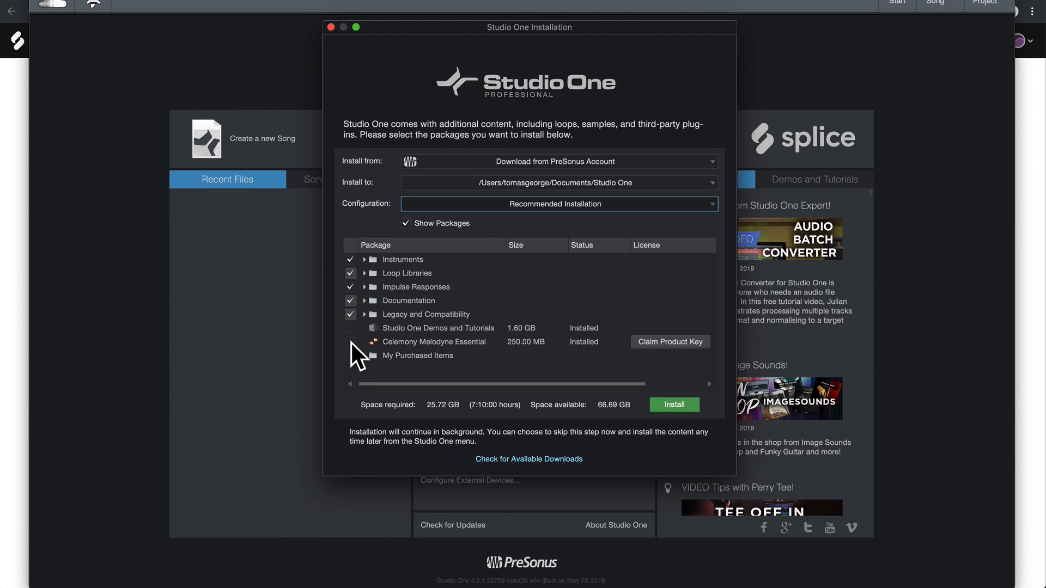
Add Celemony Melodyne Essential to the selected packages, claim its product key, and start installing the content
left_click(350, 342)
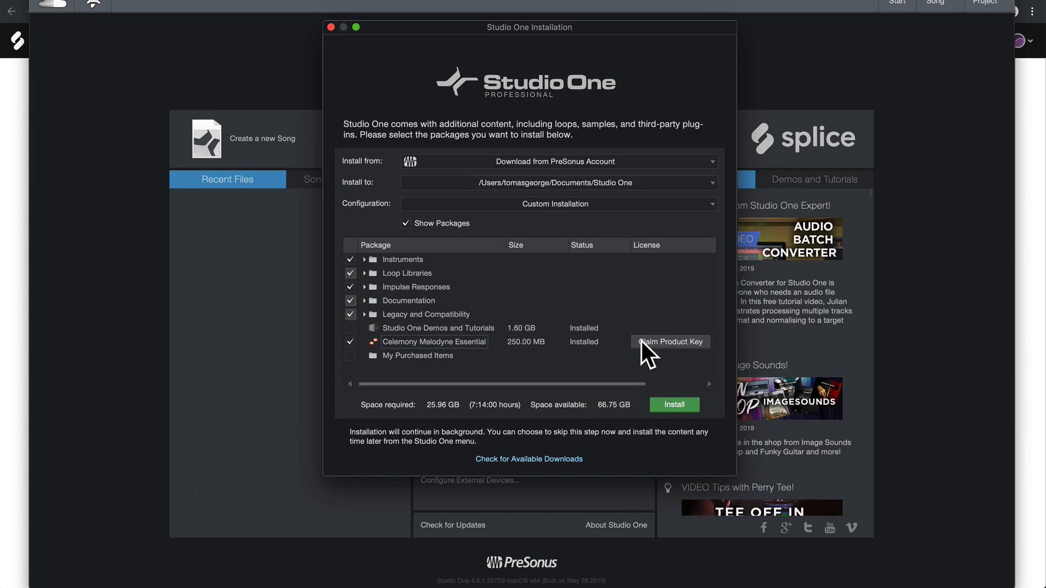
left_click(663, 342)
left_click(674, 404)
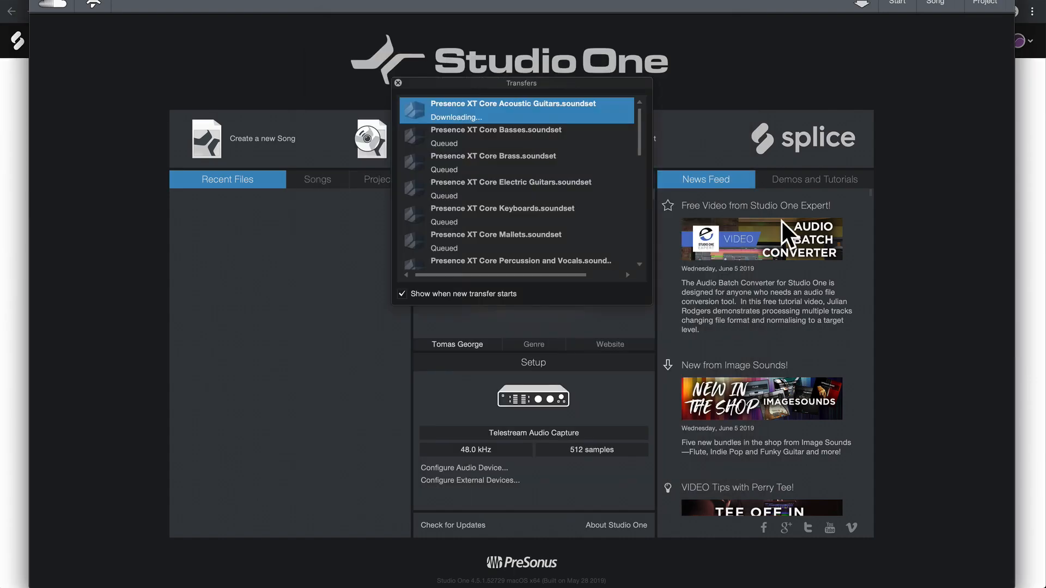